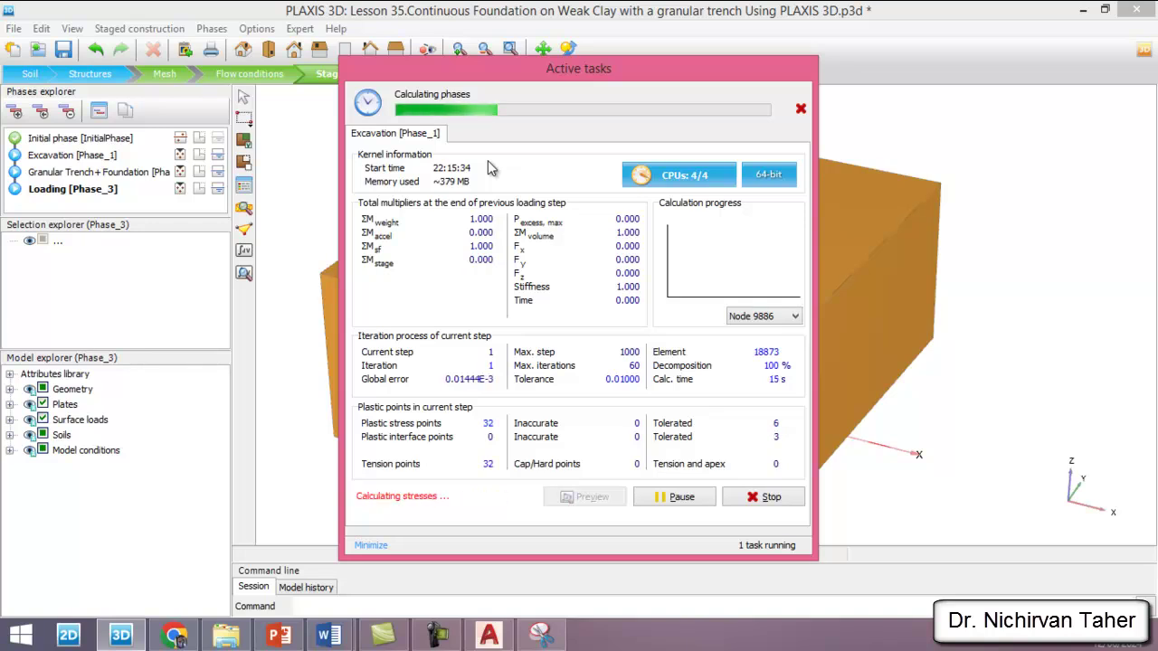
# - Open the calculation results of the Loading phase and examine the deformed mesh around the foundation trench
pyautogui.click(437, 638)
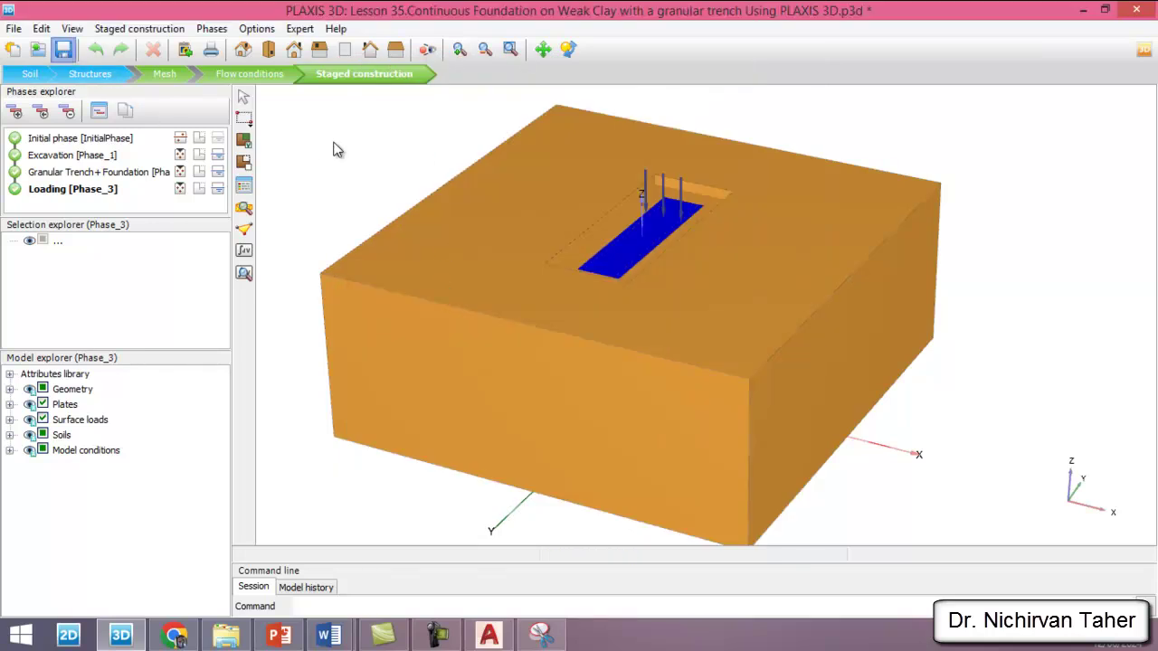
pyautogui.click(245, 275)
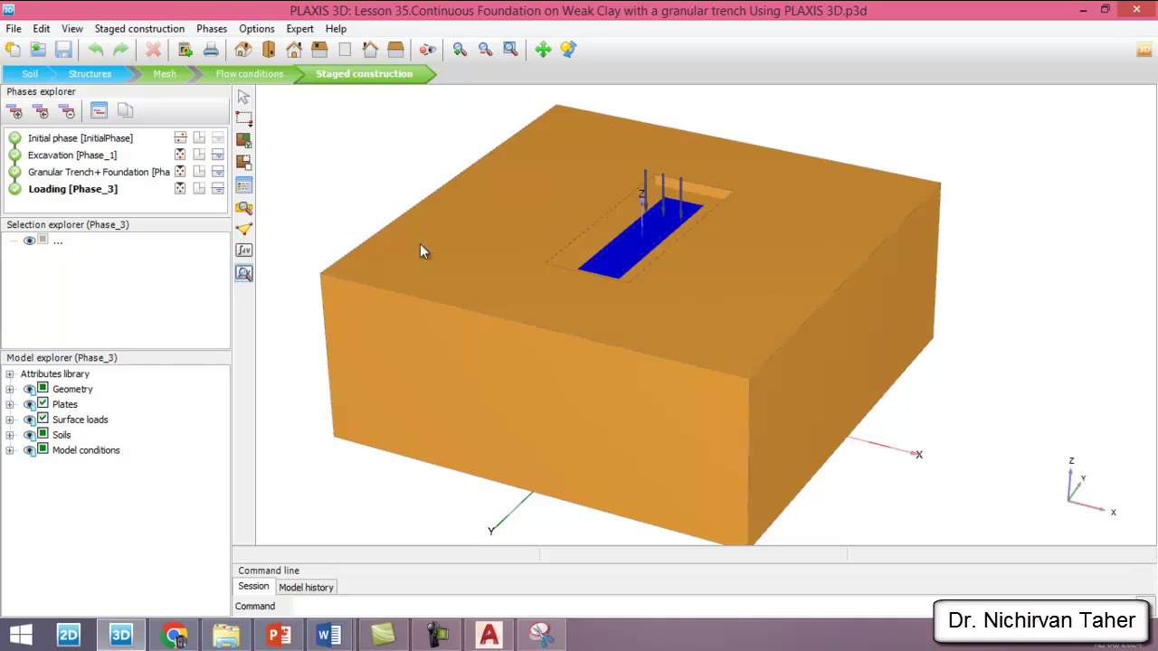
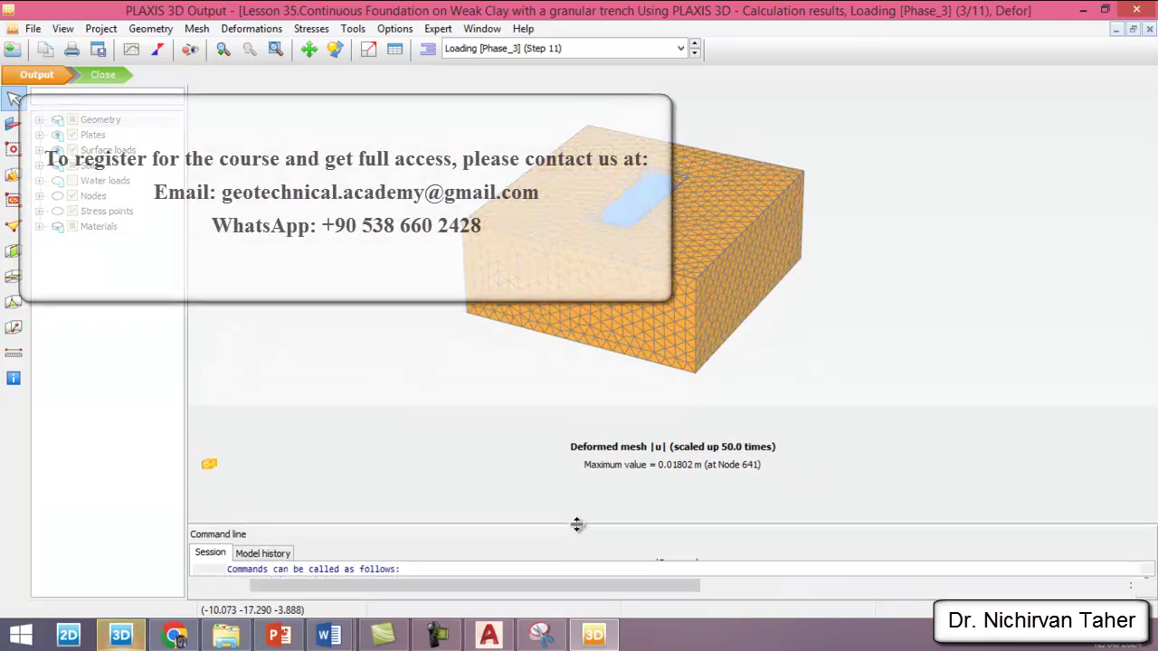
pyautogui.scroll(-2, 674, 208)
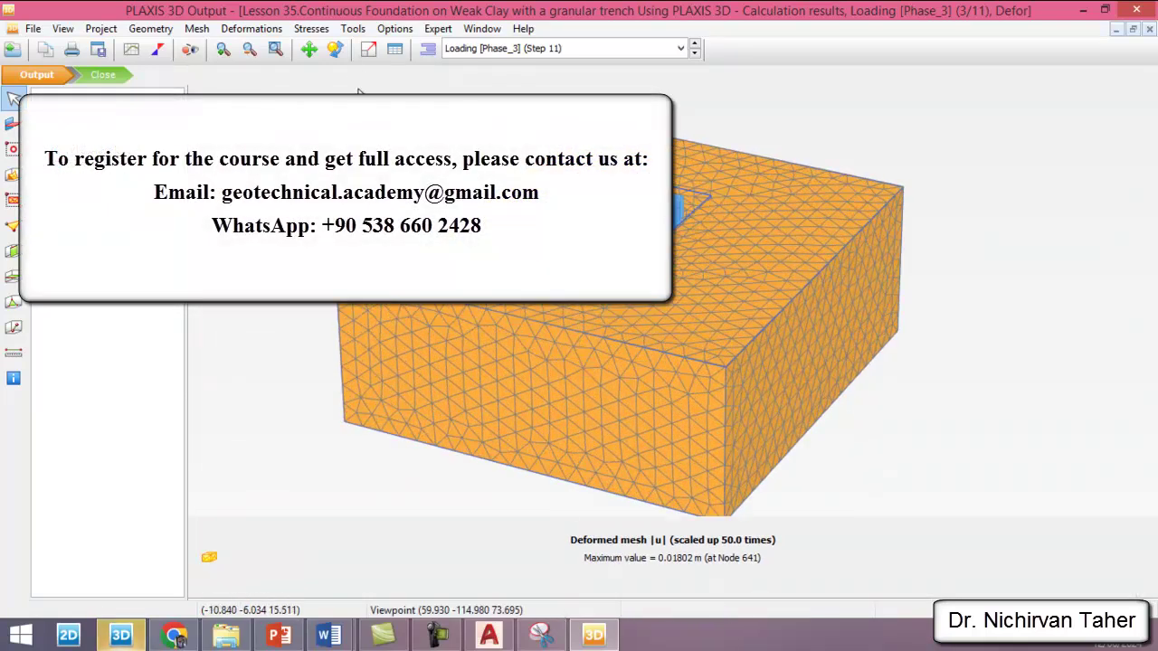
pyautogui.click(335, 49)
pyautogui.moveTo(581, 387); pyautogui.dragTo(650, 403)
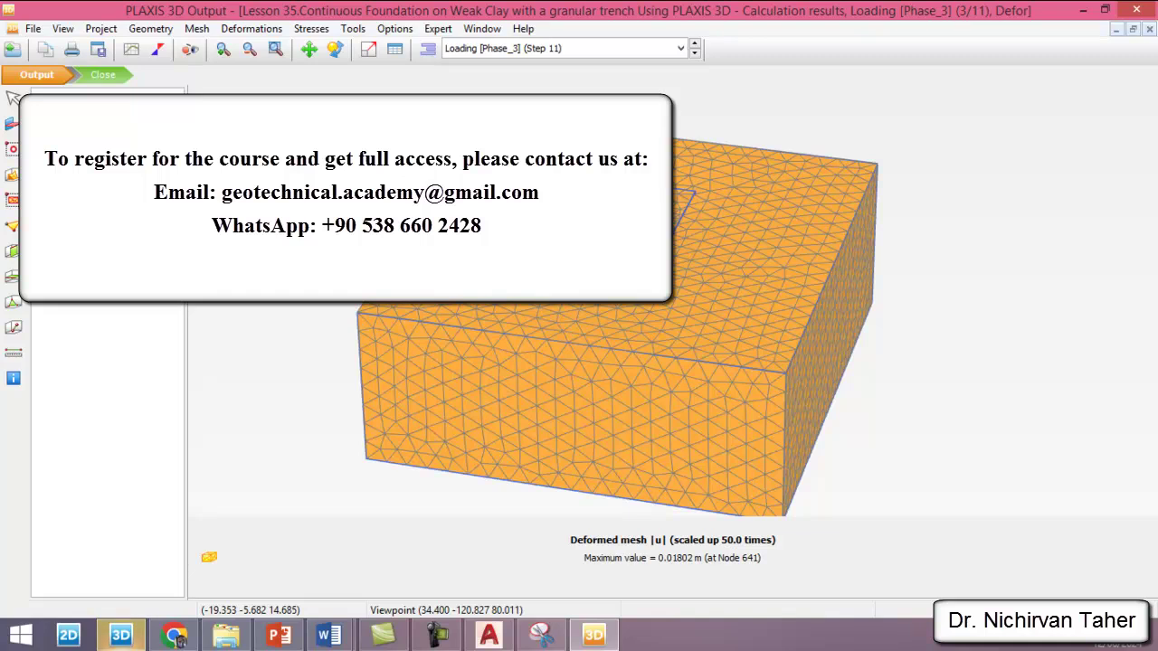
pyautogui.scroll(2, 683, 253)
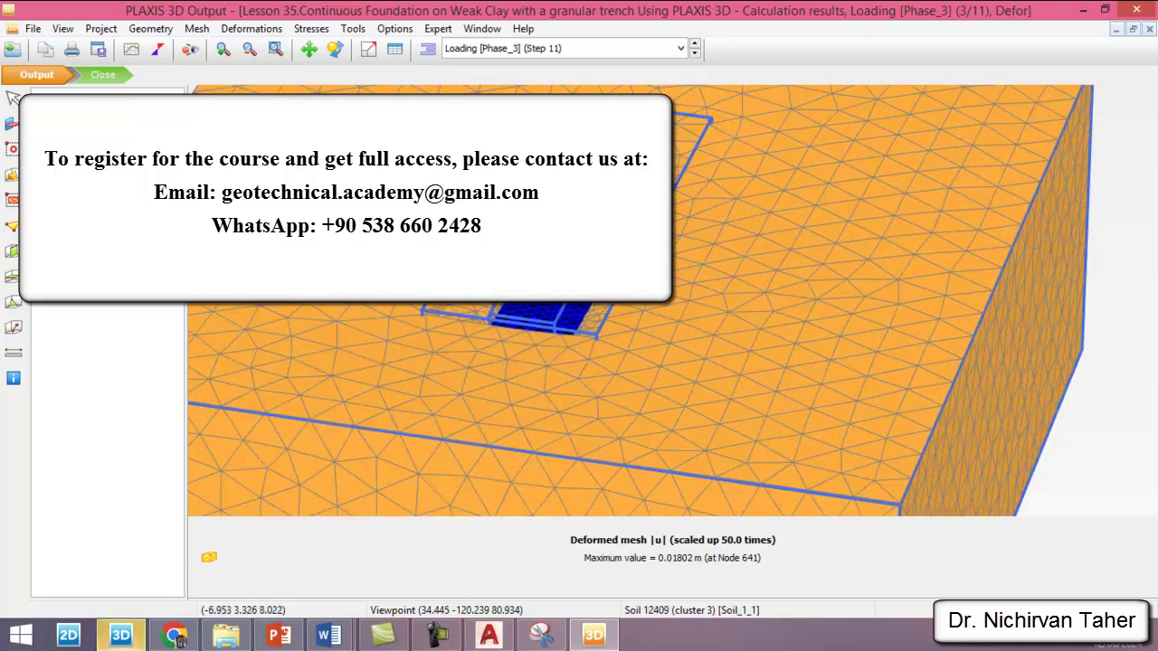
pyautogui.click(335, 49)
pyautogui.moveTo(797, 396); pyautogui.dragTo(639, 388)
pyautogui.scroll(3, 638, 388)
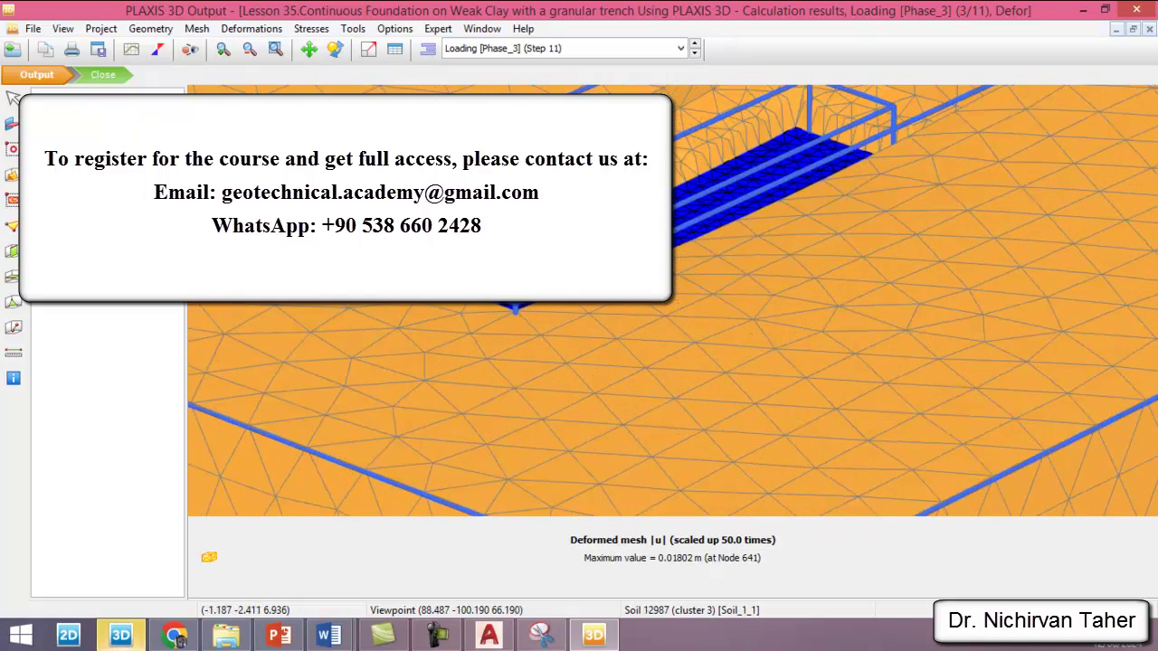
# - Set the deformed mesh of the Loading phase to display at true scale
pyautogui.click(62, 28)
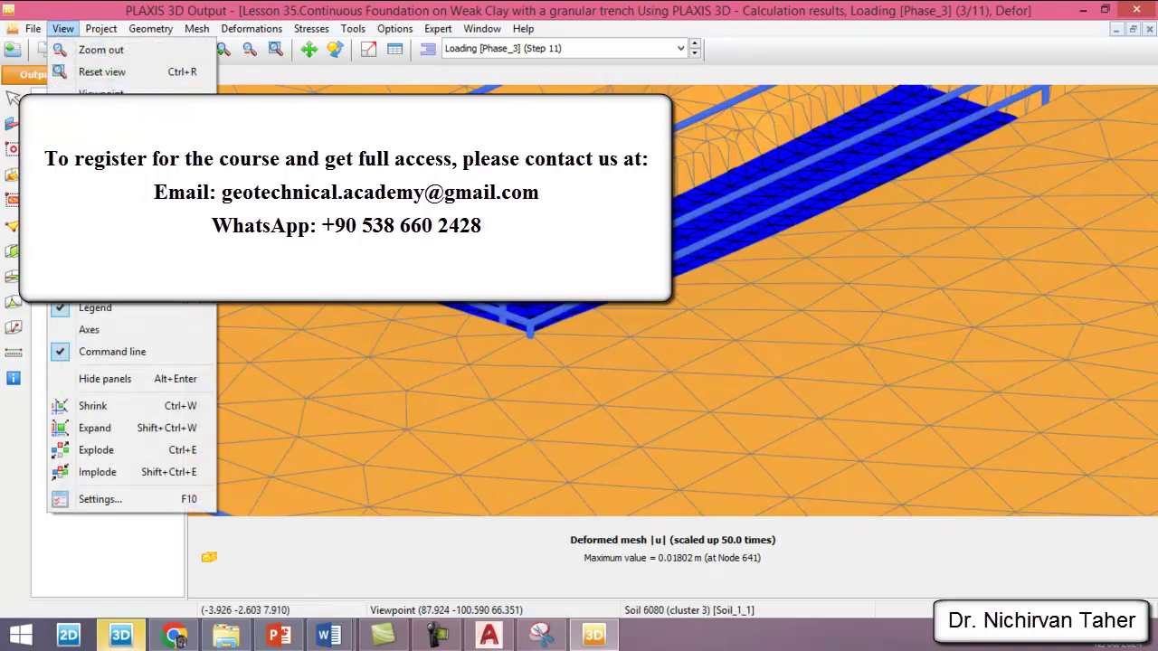
pyautogui.click(100, 137)
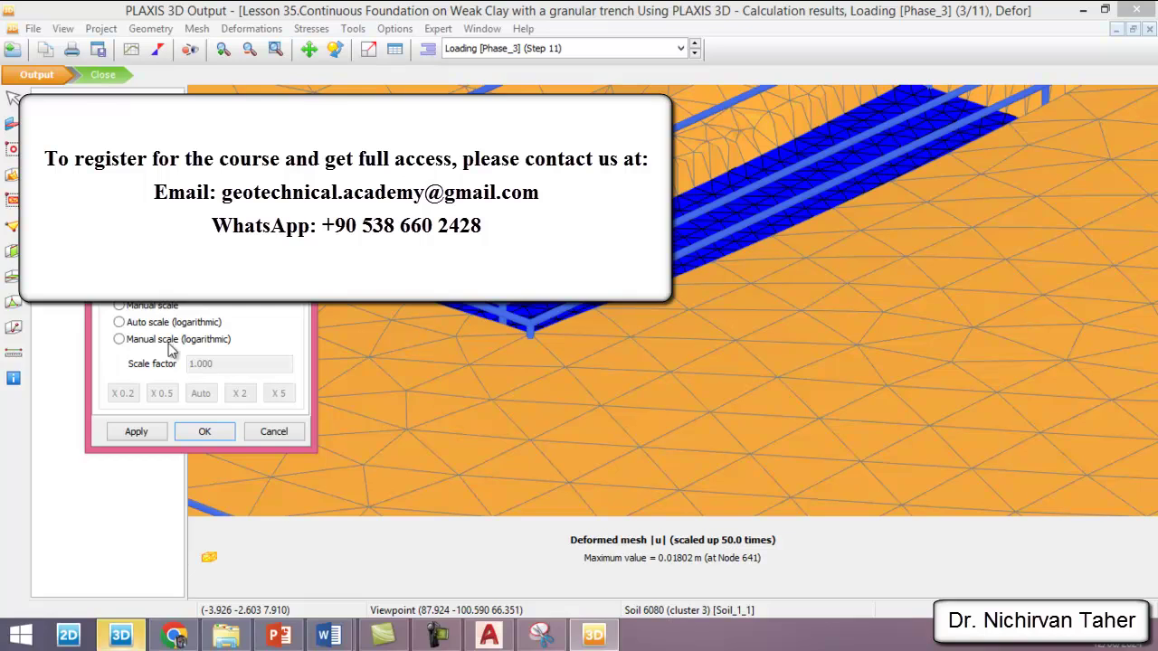
pyautogui.click(208, 431)
pyautogui.scroll(-3, 693, 302)
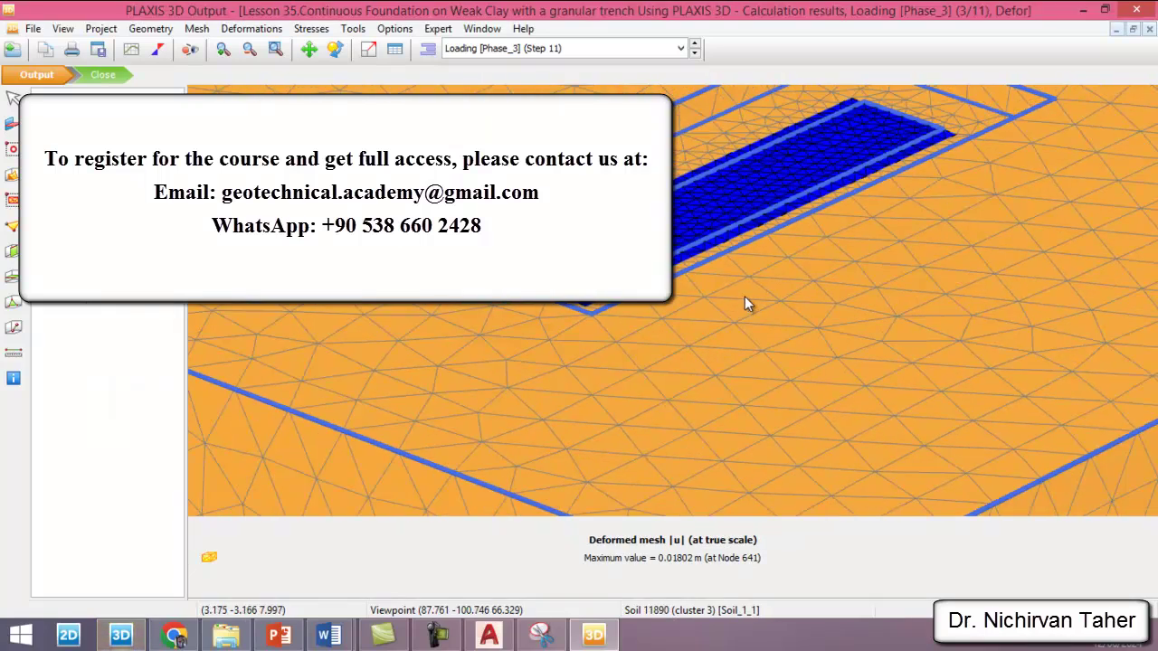
# - Display the total displacements |u| of the Loading phase on the 3D model
pyautogui.click(335, 48)
pyautogui.moveTo(453, 325)
pyautogui.mouseDown()
pyautogui.moveTo(528, 305)
pyautogui.moveTo(455, 311)
pyautogui.mouseUp()
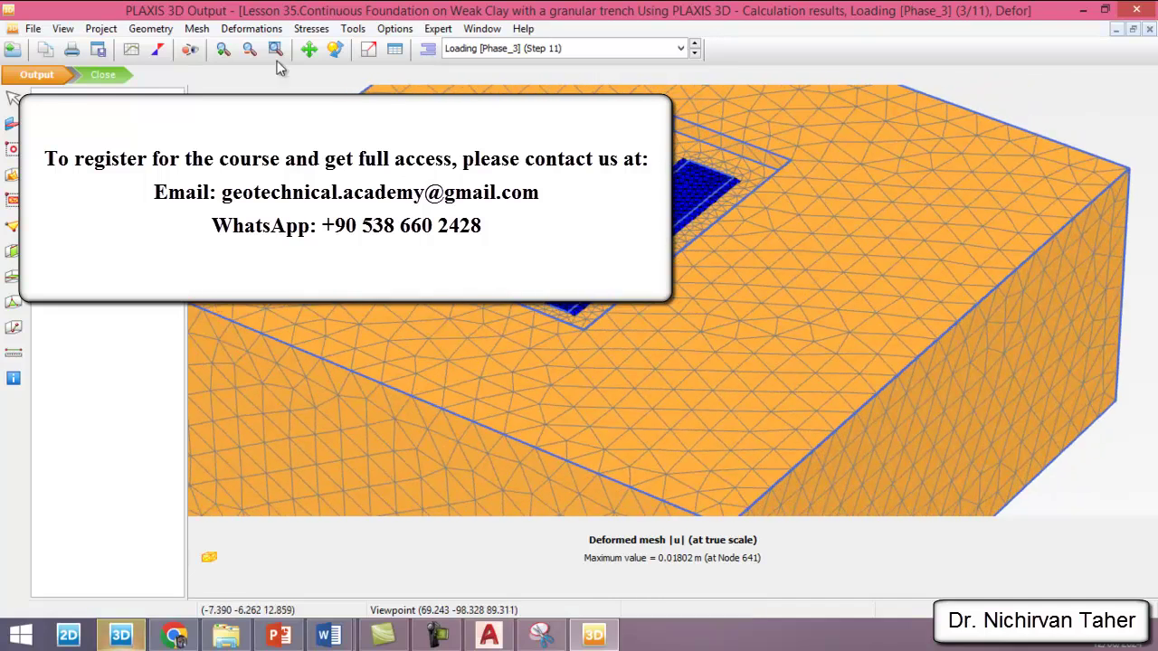
pyautogui.click(250, 31)
pyautogui.click(452, 104)
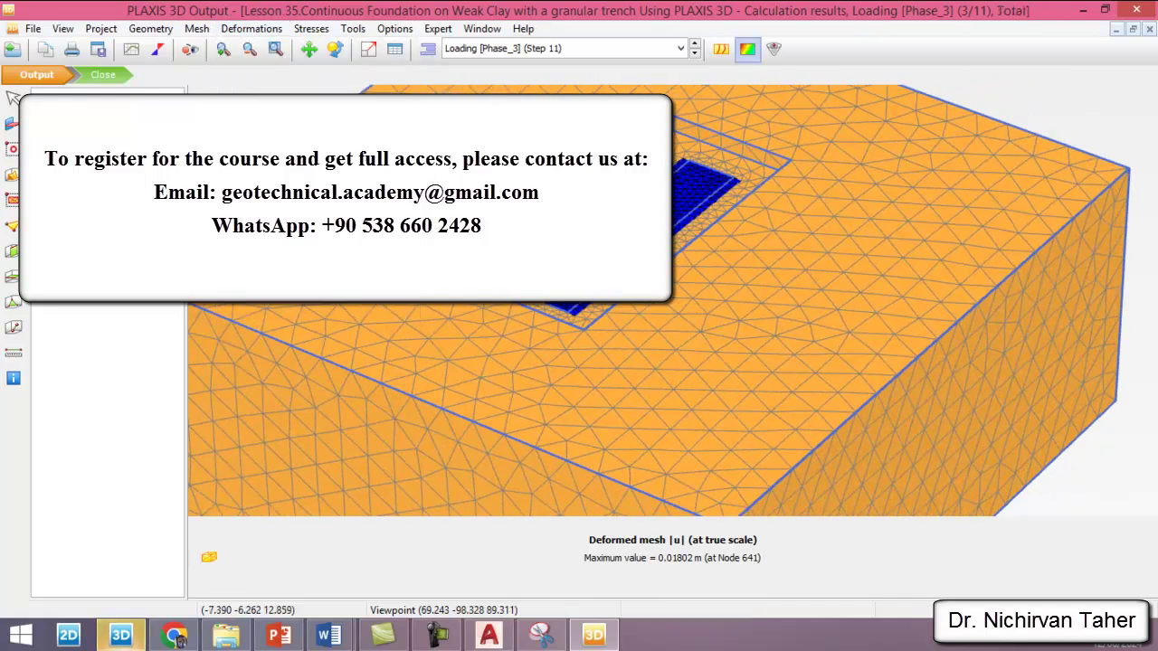
# - Cut a vertical cross section across the middle of the foundation, from about (-10.96, -0.35) to (13.03, -0.15), and view it from the front
pyautogui.click(12, 252)
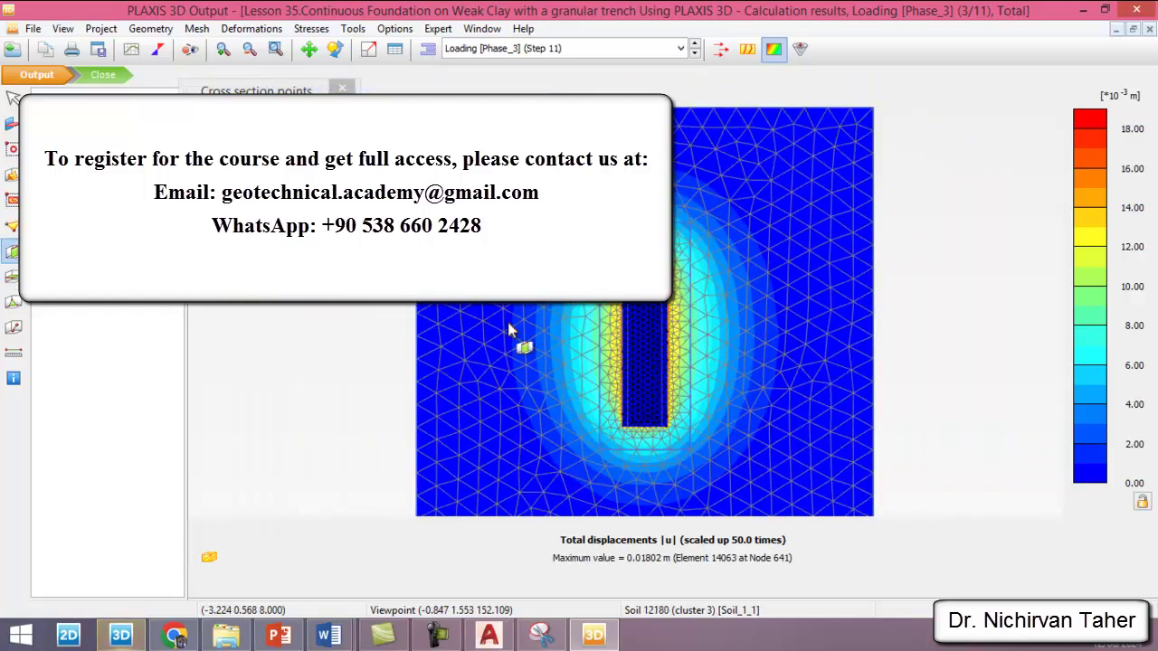
pyautogui.click(407, 341)
pyautogui.click(927, 342)
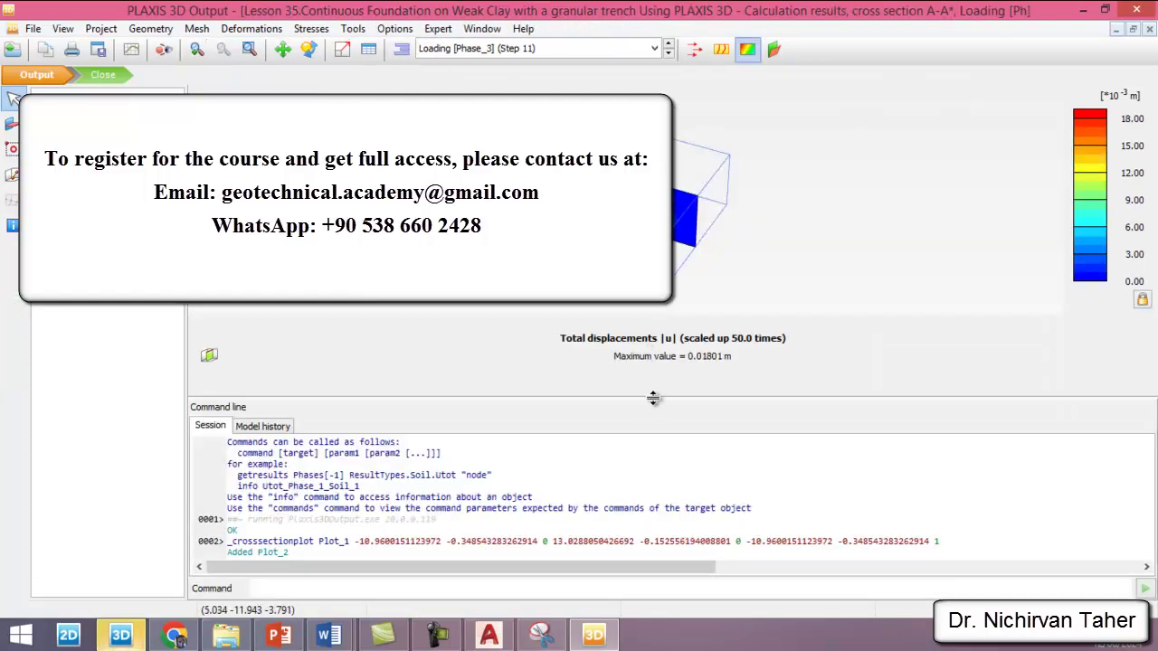
pyautogui.moveTo(653, 398); pyautogui.dragTo(645, 549)
pyautogui.click(308, 49)
pyautogui.keyDown('ctrl'); pyautogui.moveTo(561, 317); pyautogui.dragTo(618, 301, button='right'); pyautogui.keyUp('ctrl')
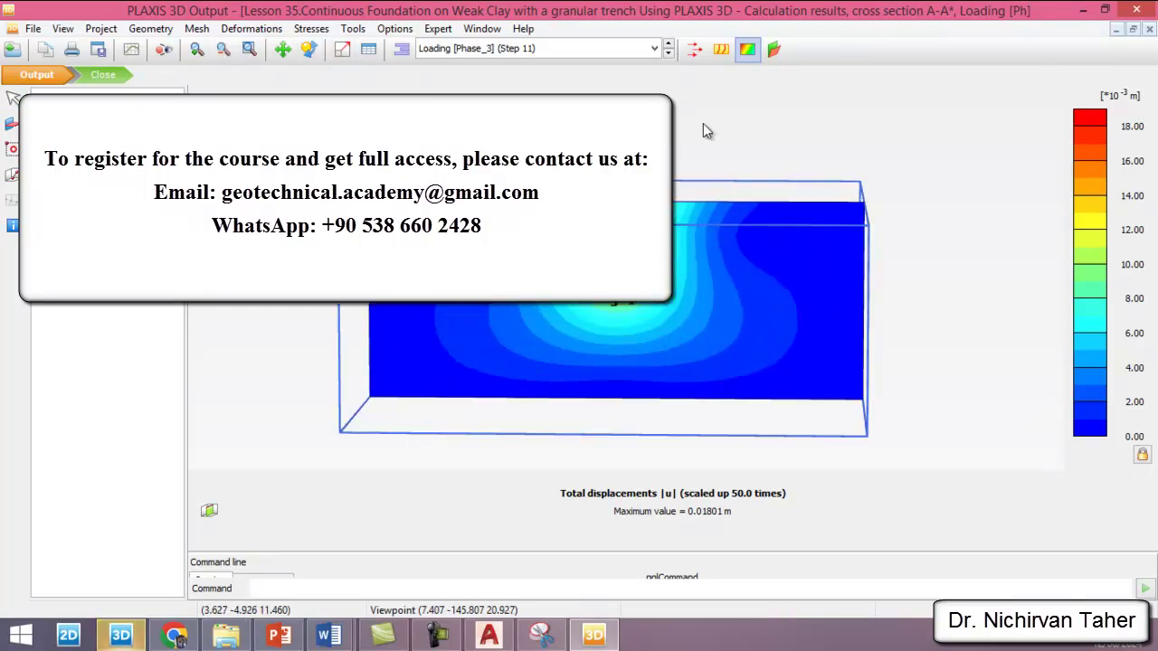
# - Display the vertical total displacements u_z on the cross section
pyautogui.click(258, 29)
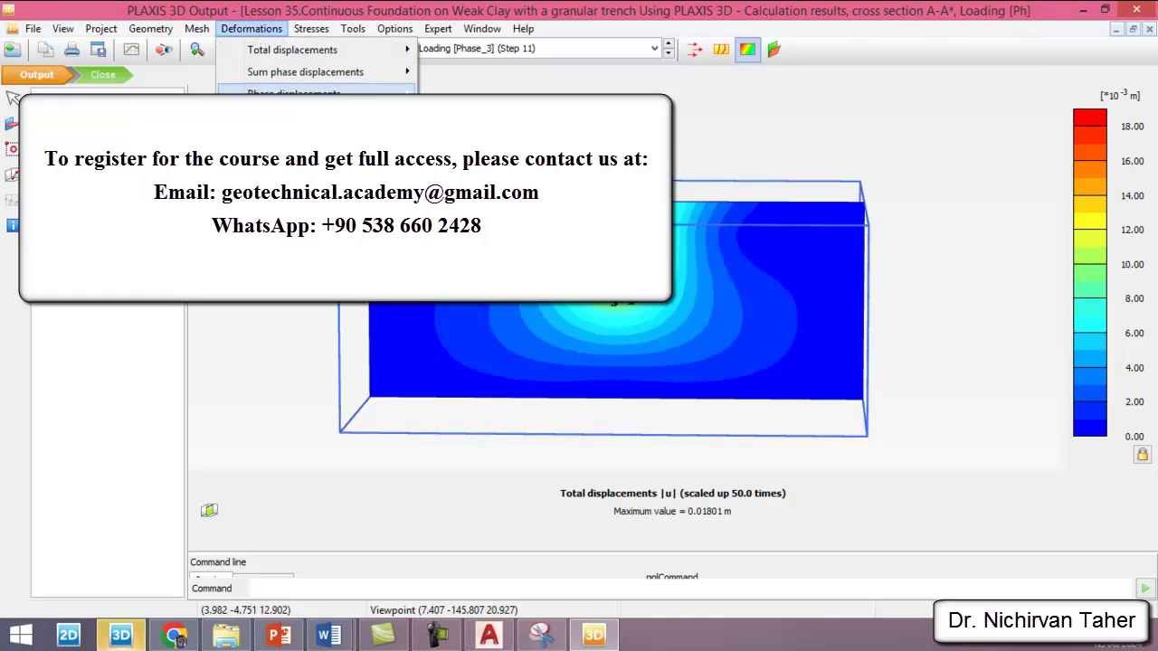
pyautogui.moveTo(398, 50)
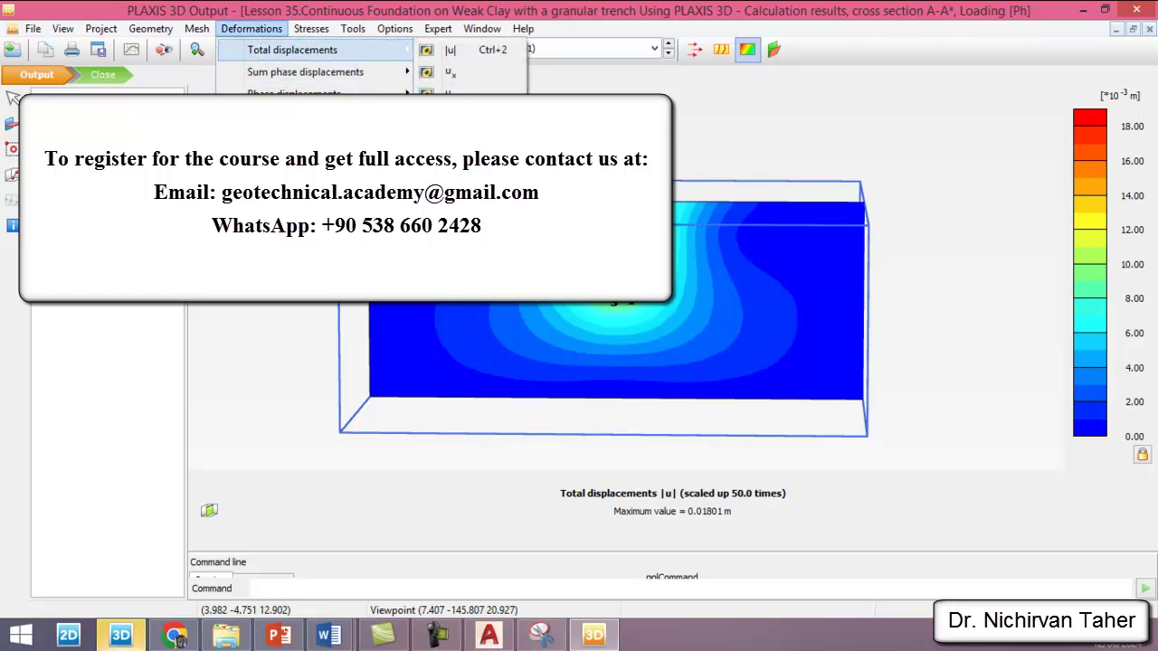
pyautogui.click(450, 115)
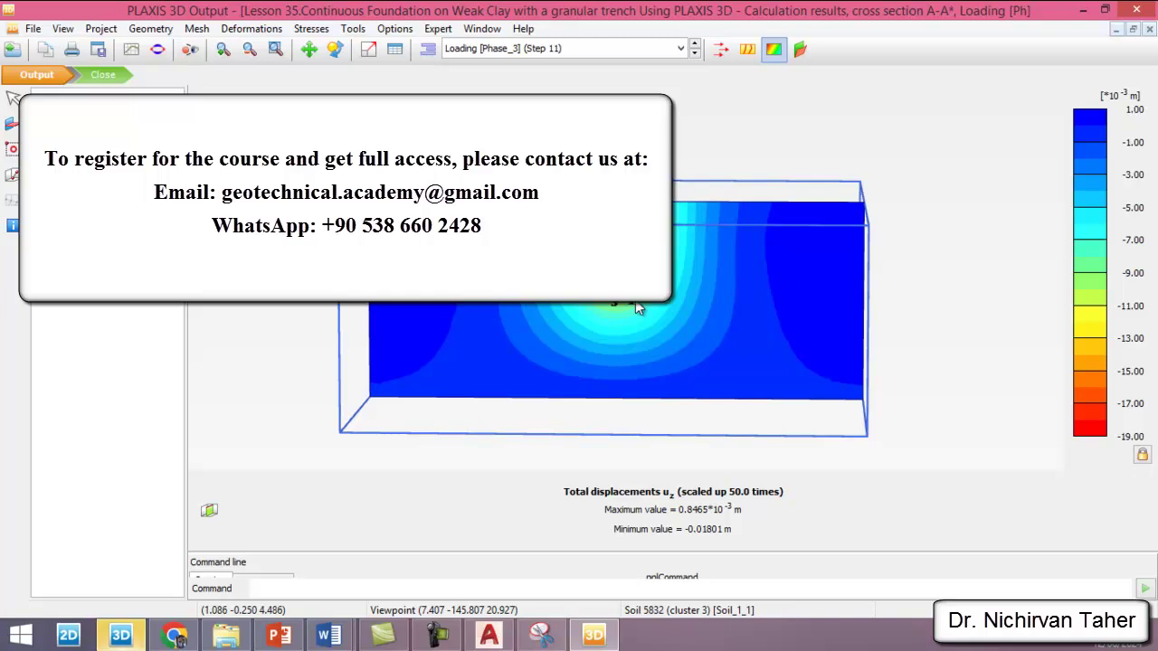
pyautogui.scroll(1, 722, 194)
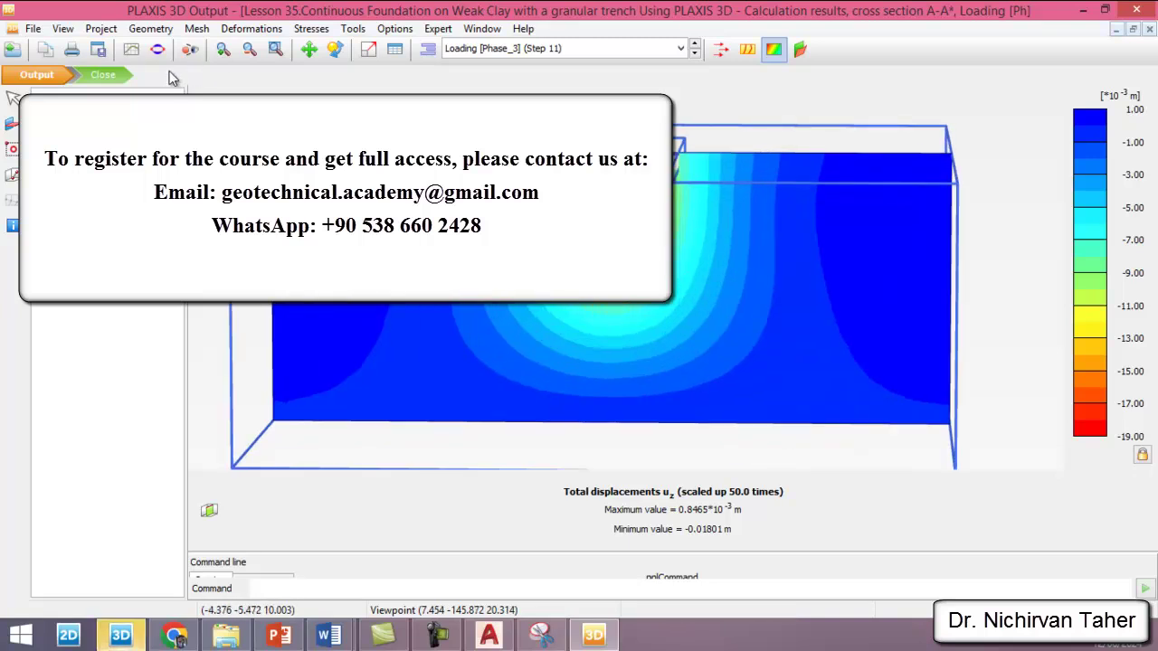
# - Return to the full 3D model view showing the total displacements |u|
pyautogui.click(470, 33)
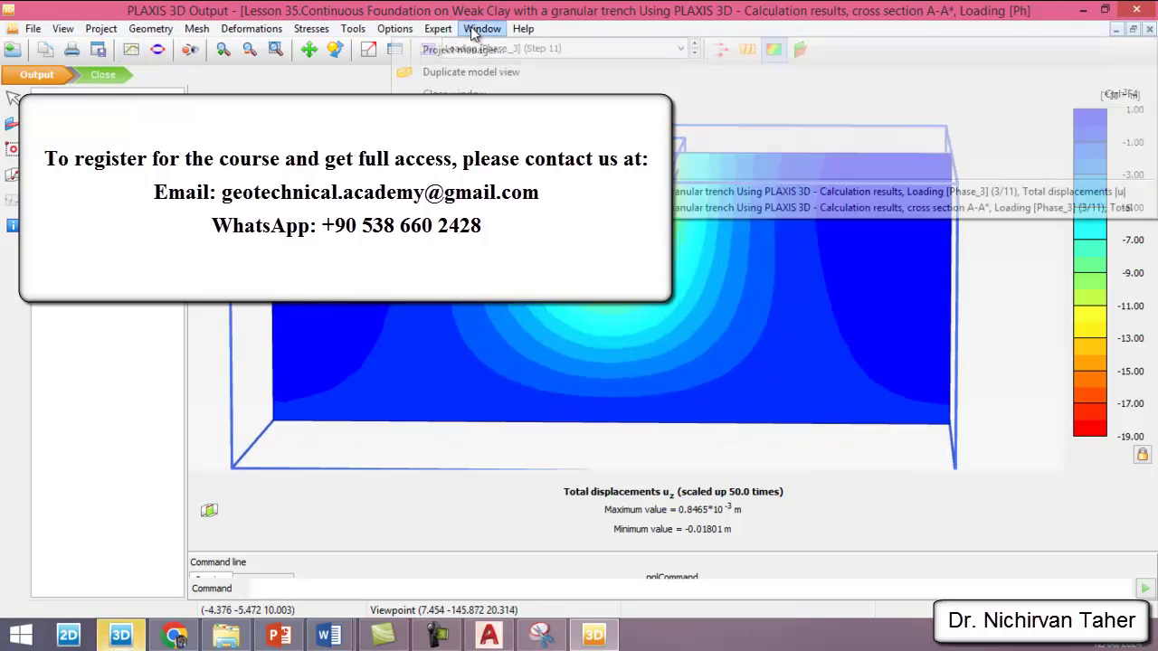
pyautogui.click(560, 95)
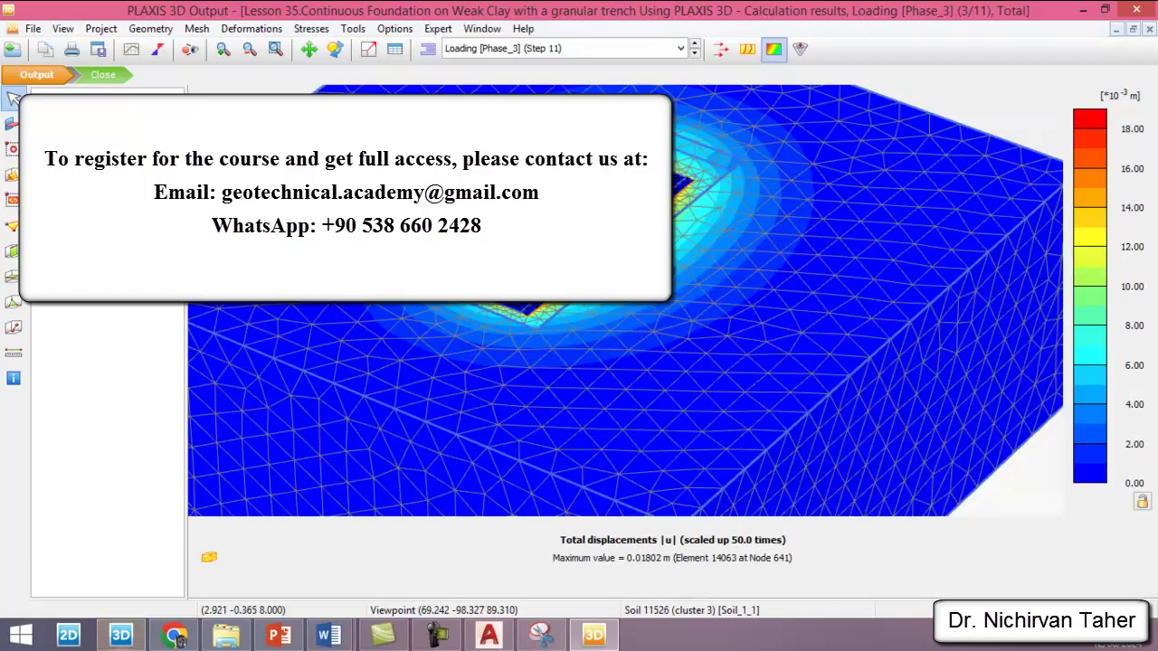
pyautogui.scroll(1, 624, 299)
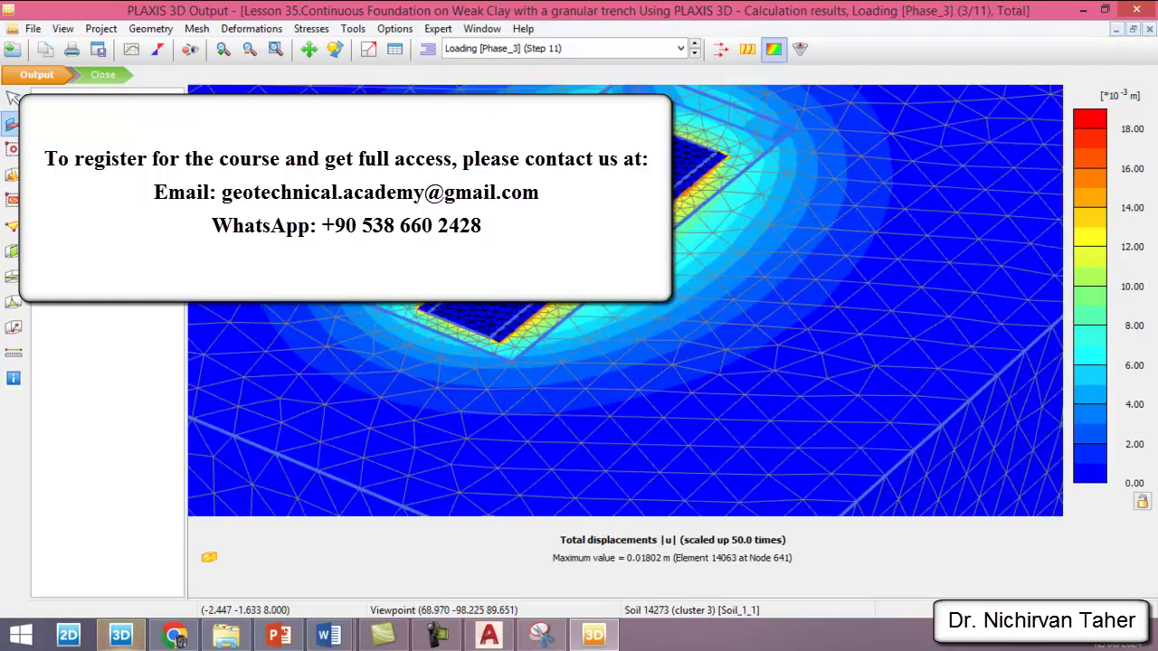
# - Open the separate results view of the foundation plate and examine its total displacements
pyautogui.click(11, 127)
pyautogui.click(11, 126)
pyautogui.click(11, 127)
pyautogui.click(11, 149)
pyautogui.doubleClick(502, 321)
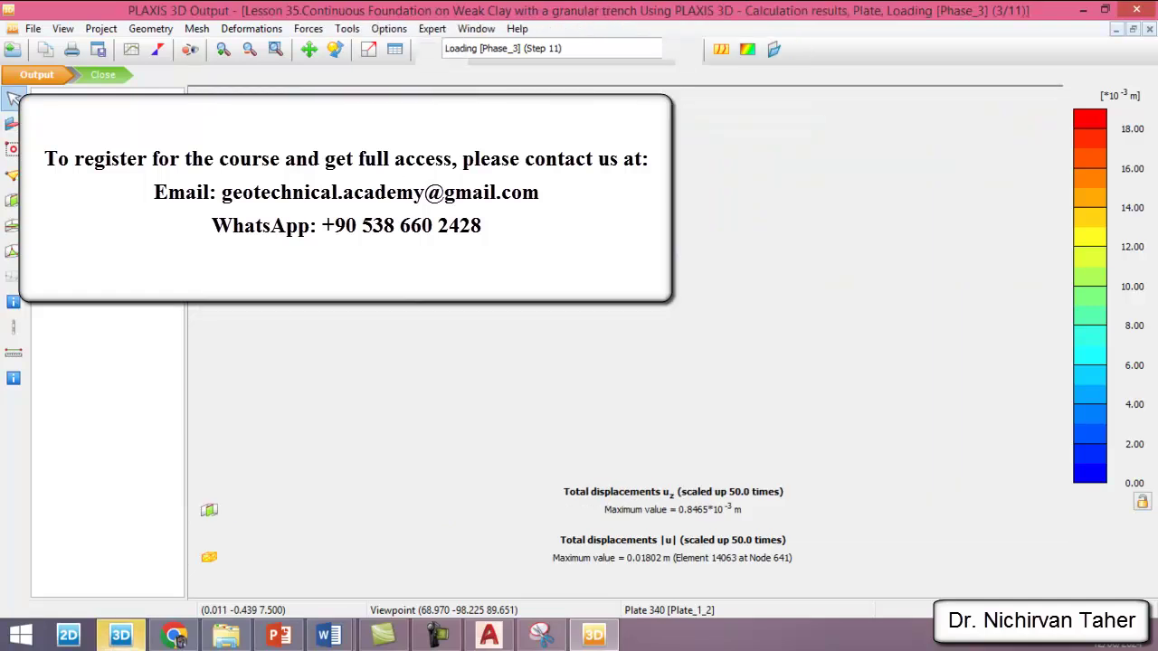
pyautogui.moveTo(687, 395); pyautogui.dragTo(687, 578)
pyautogui.scroll(3, 691, 274)
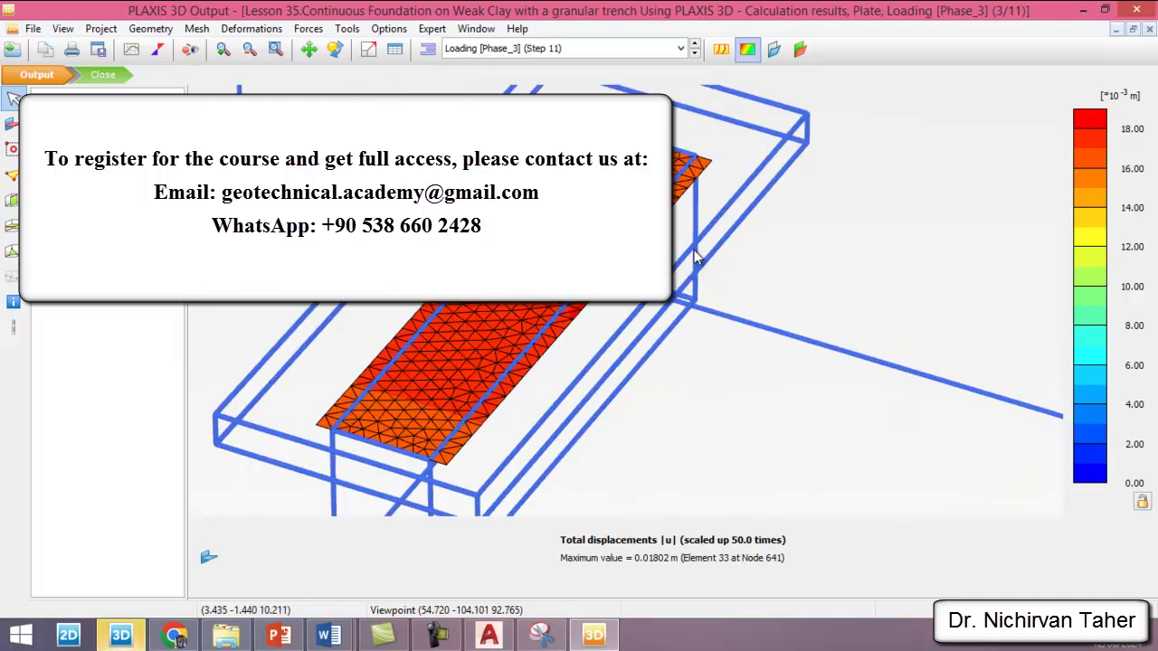
# - Display the foundation plate's bending moments M11, followed by M22
pyautogui.click(308, 29)
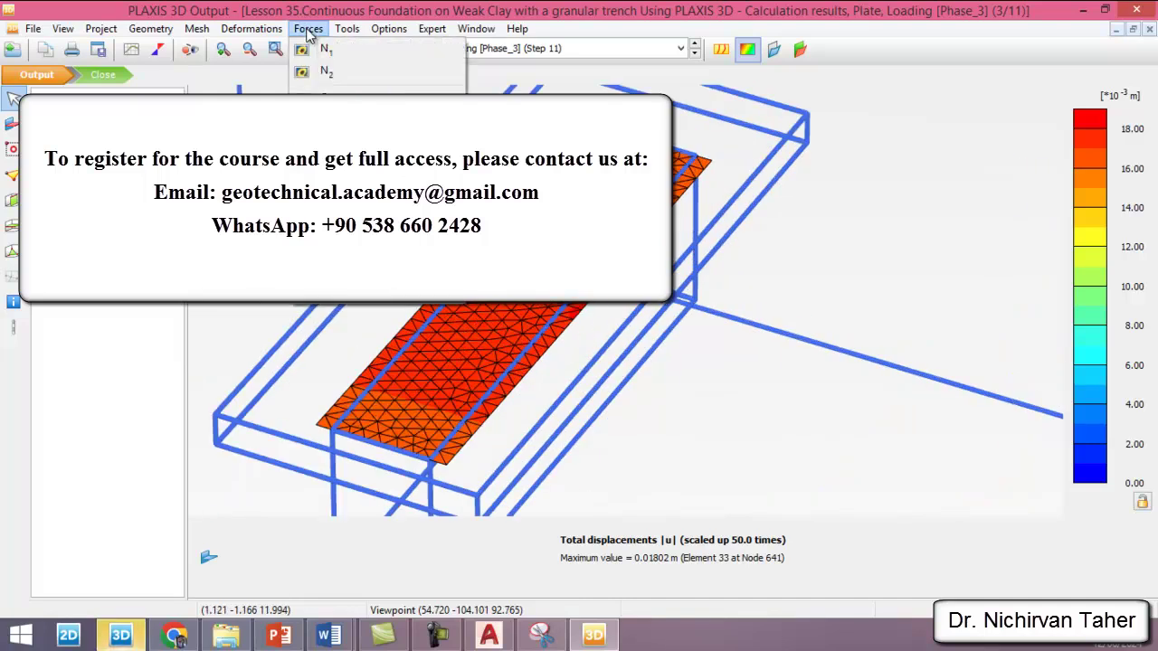
pyautogui.click(330, 160)
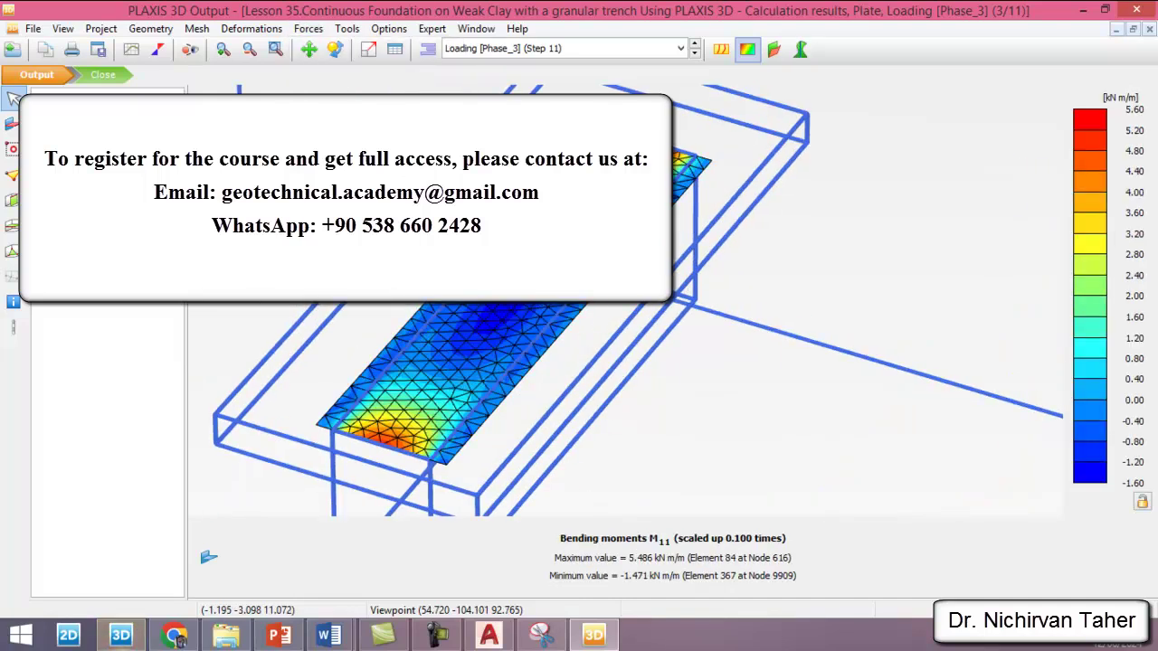
pyautogui.click(308, 34)
pyautogui.click(330, 184)
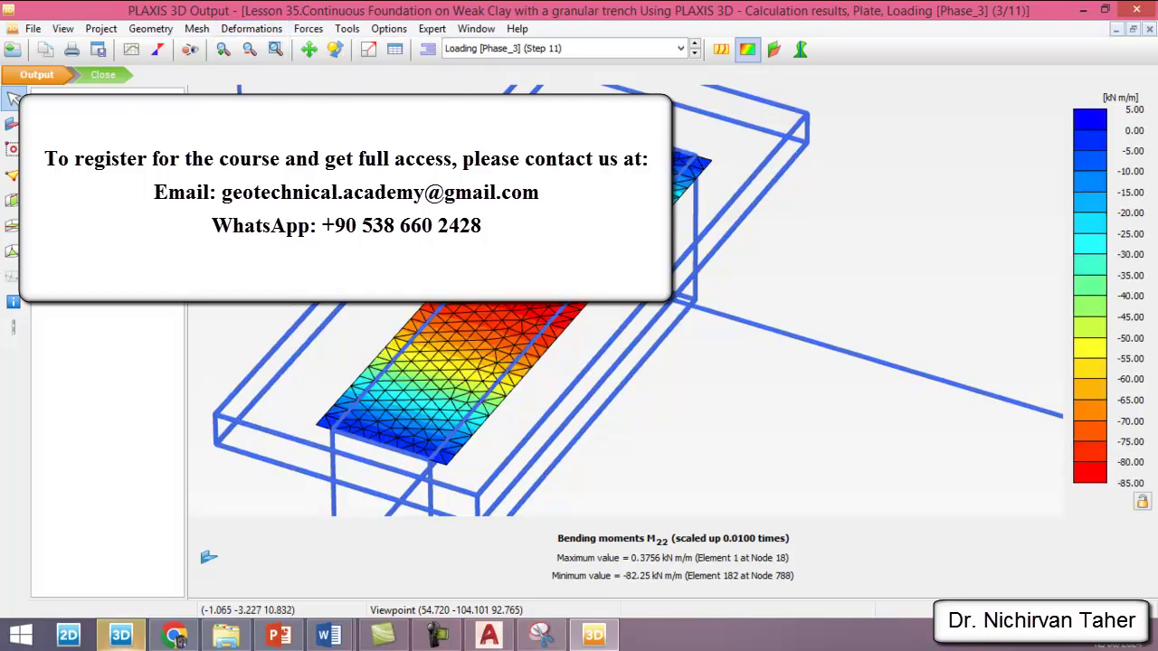
pyautogui.click(307, 30)
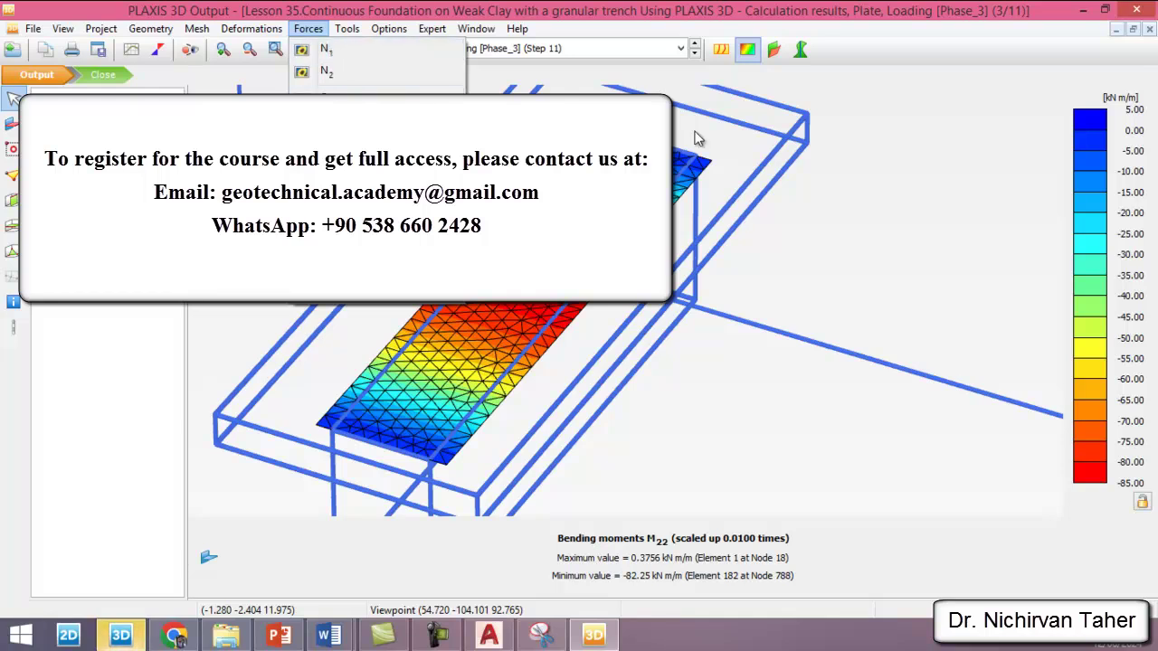
pyautogui.click(882, 142)
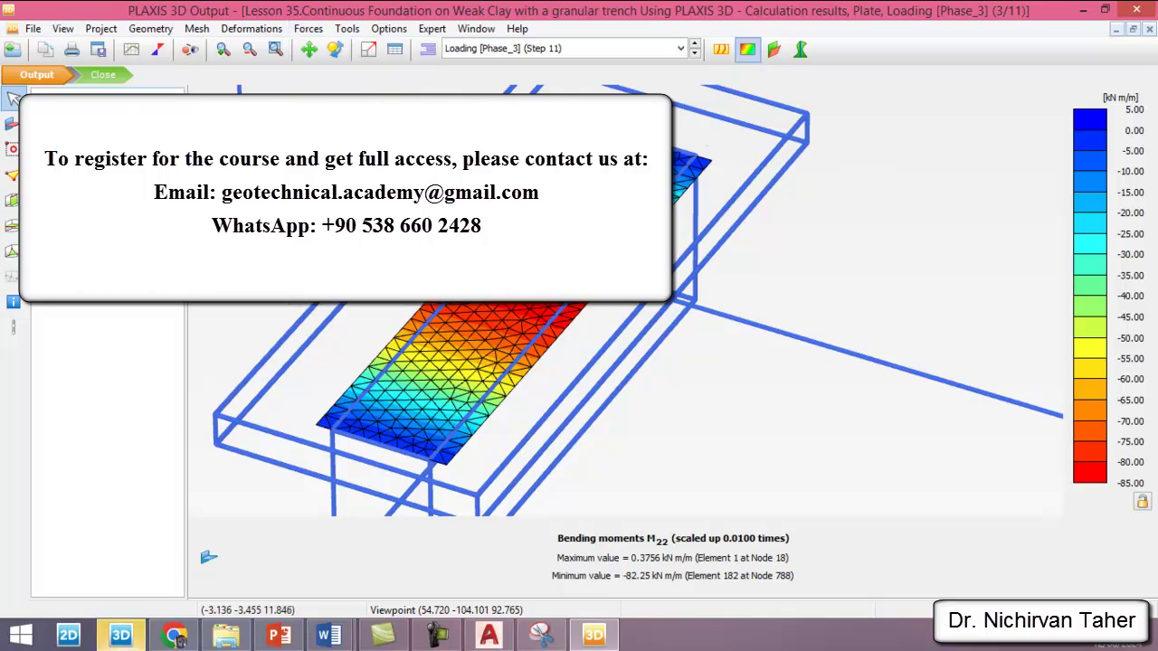
# - Open the saved Weak Clay displacement chart, Chart 1, from the curves manager
pyautogui.click(132, 51)
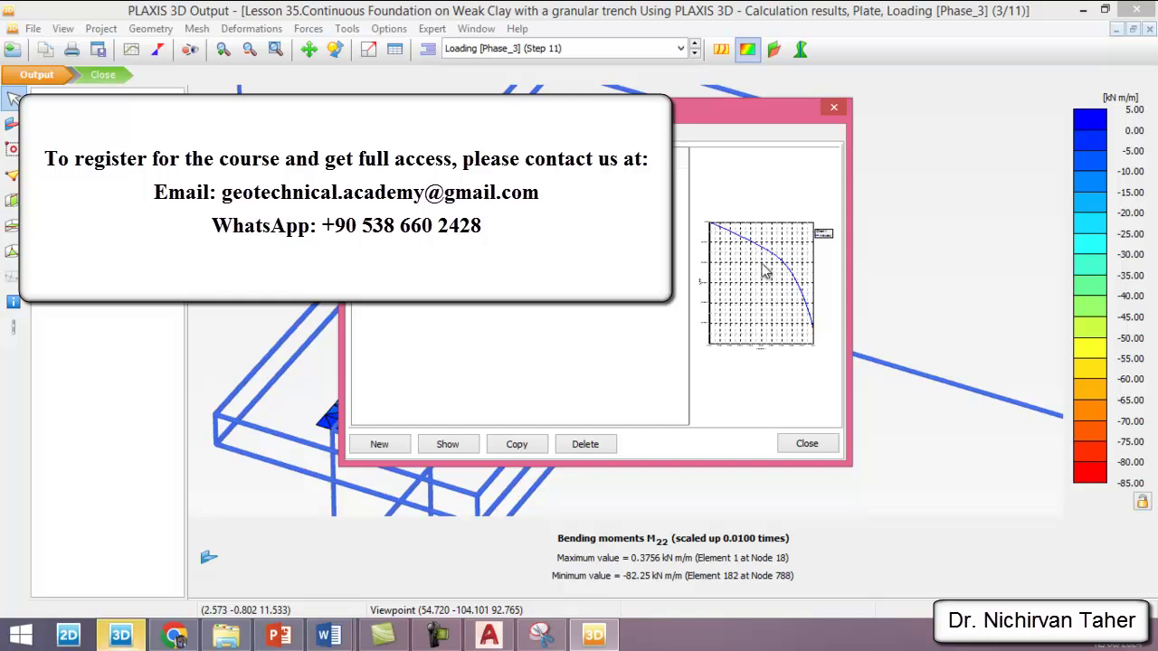
pyautogui.click(463, 446)
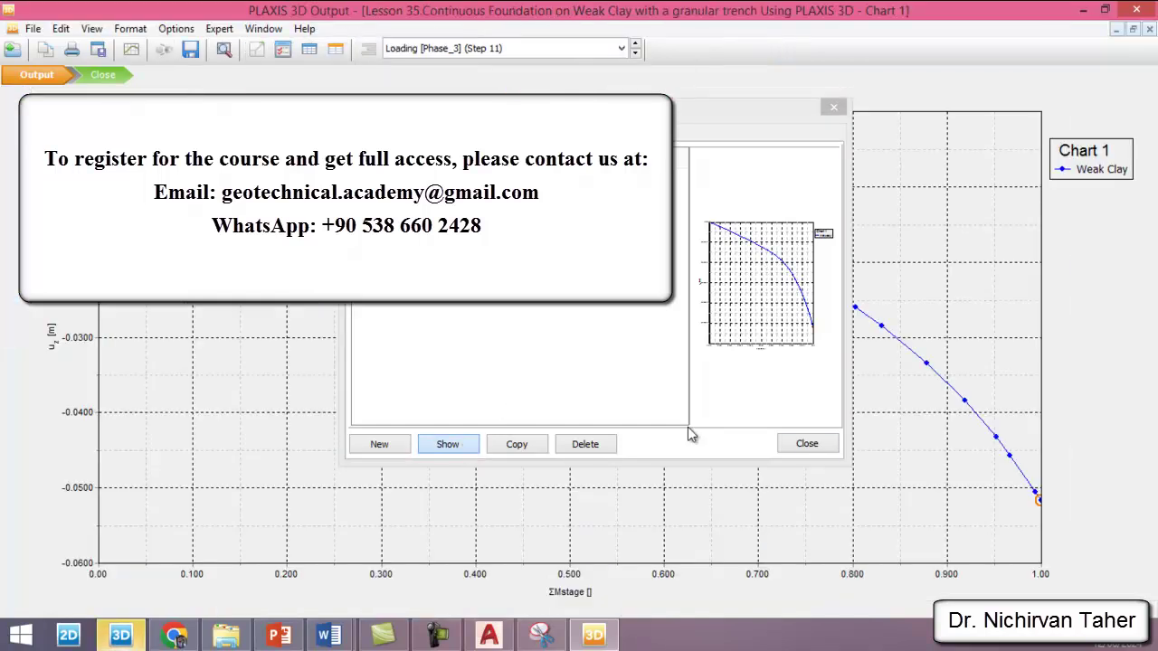
pyautogui.click(827, 448)
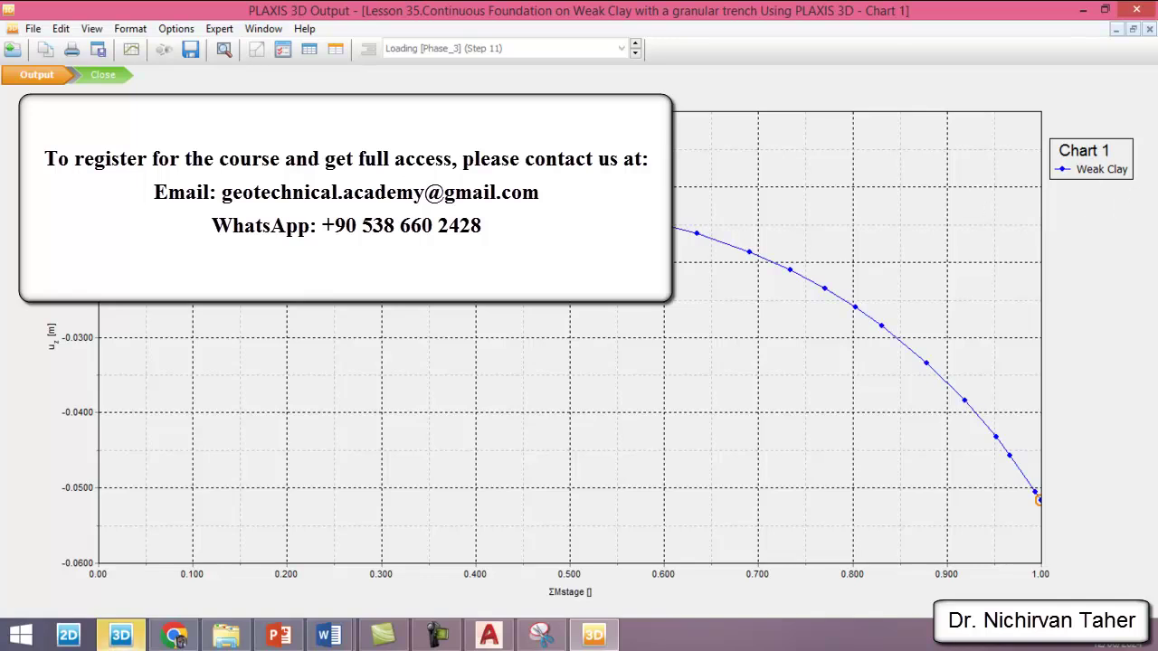
# - Add a curve from the current project to Chart 1, plotting uz of the node at (0.035; -0.010; 7.500)
pyautogui.rightClick(545, 299)
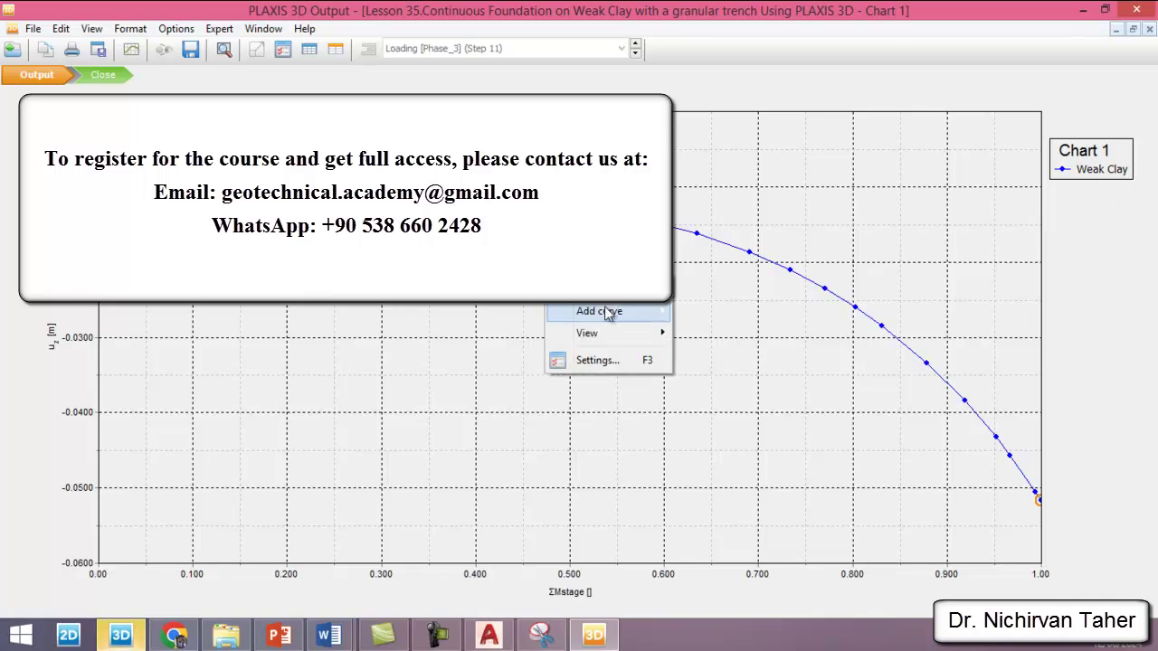
pyautogui.moveTo(606, 308)
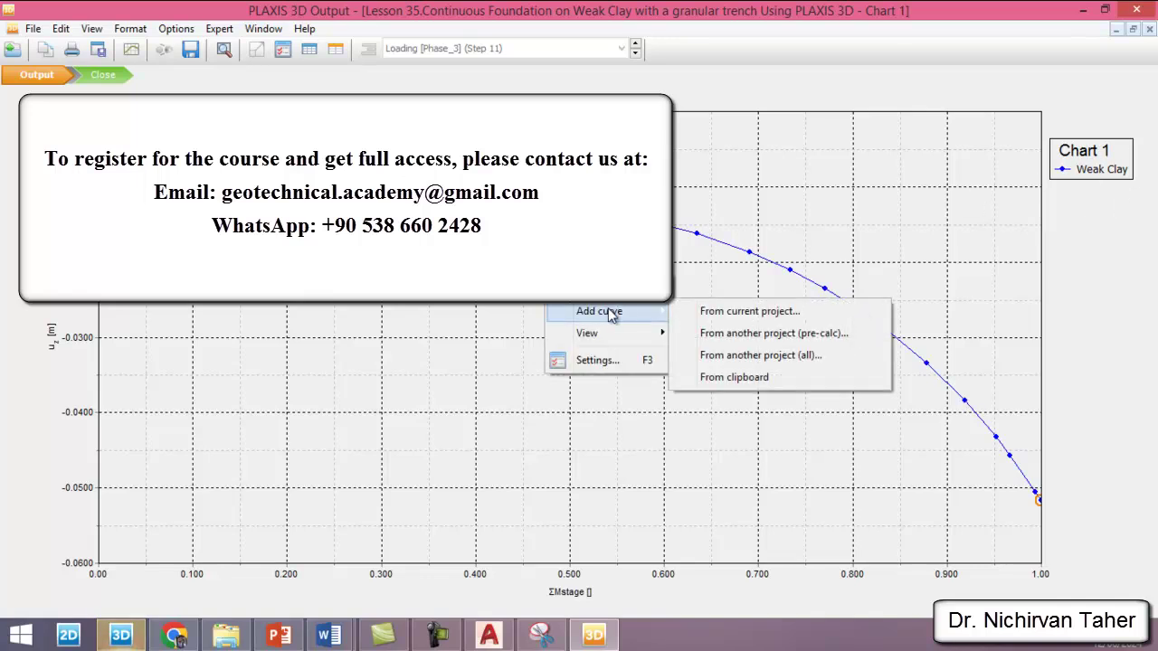
pyautogui.click(750, 312)
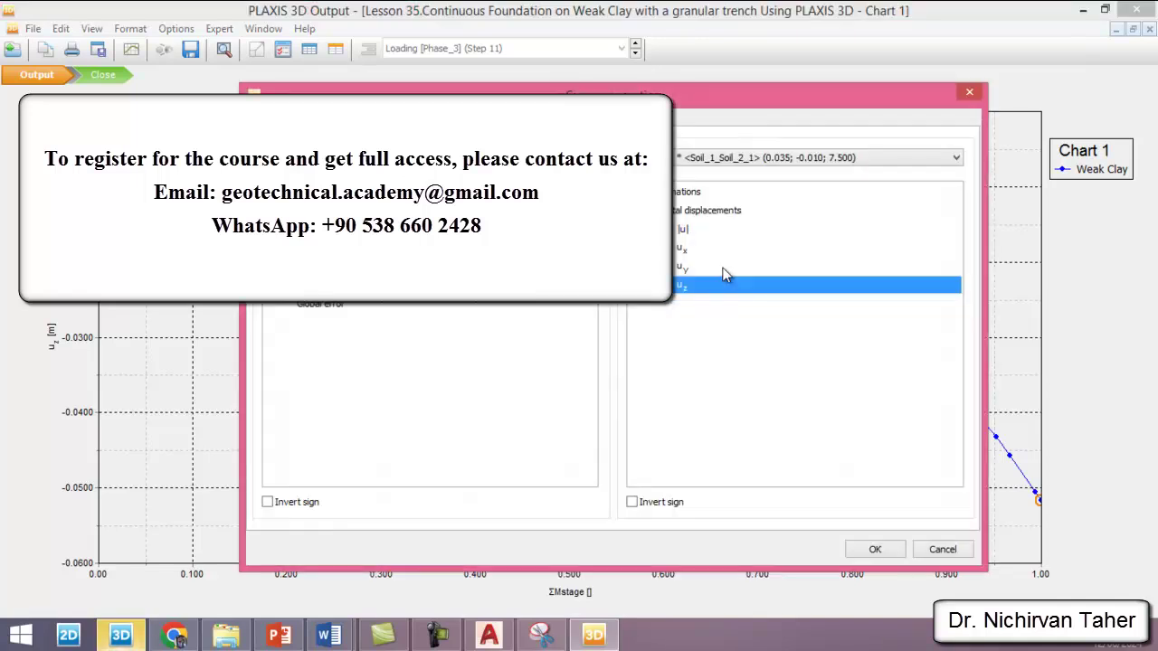
pyautogui.click(874, 549)
# - Restrict the new red curve to the loading phase and title it "Weak Clay with granualr trench" in the chart settings
pyautogui.rightClick(536, 263)
pyautogui.click(587, 374)
pyautogui.click(693, 195)
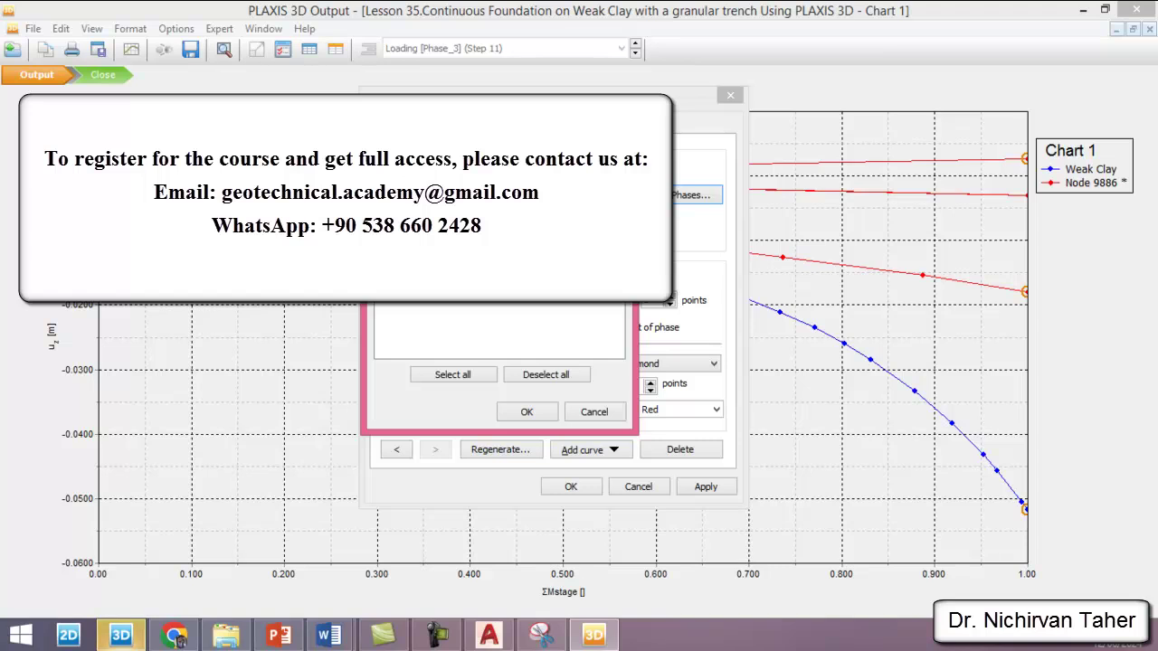
pyautogui.click(527, 412)
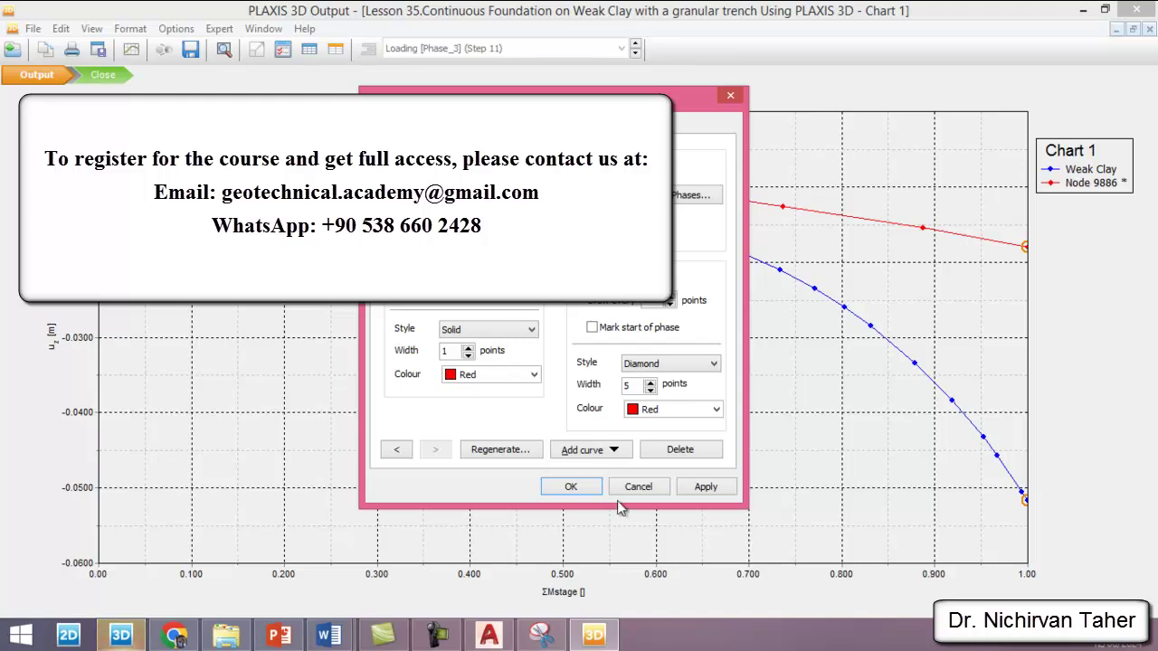
pyautogui.click(571, 486)
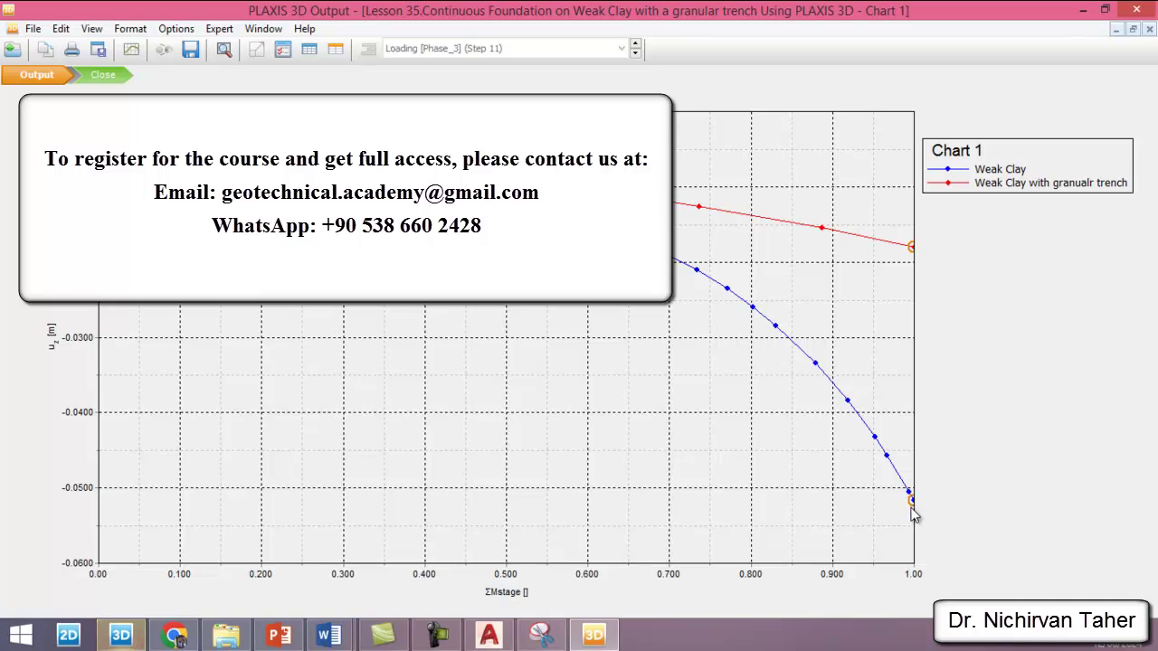
# - Read the final uz settlement at the end point of both curves, and switch to the granular trench slide in PowerPoint
pyautogui.moveTo(915, 508)
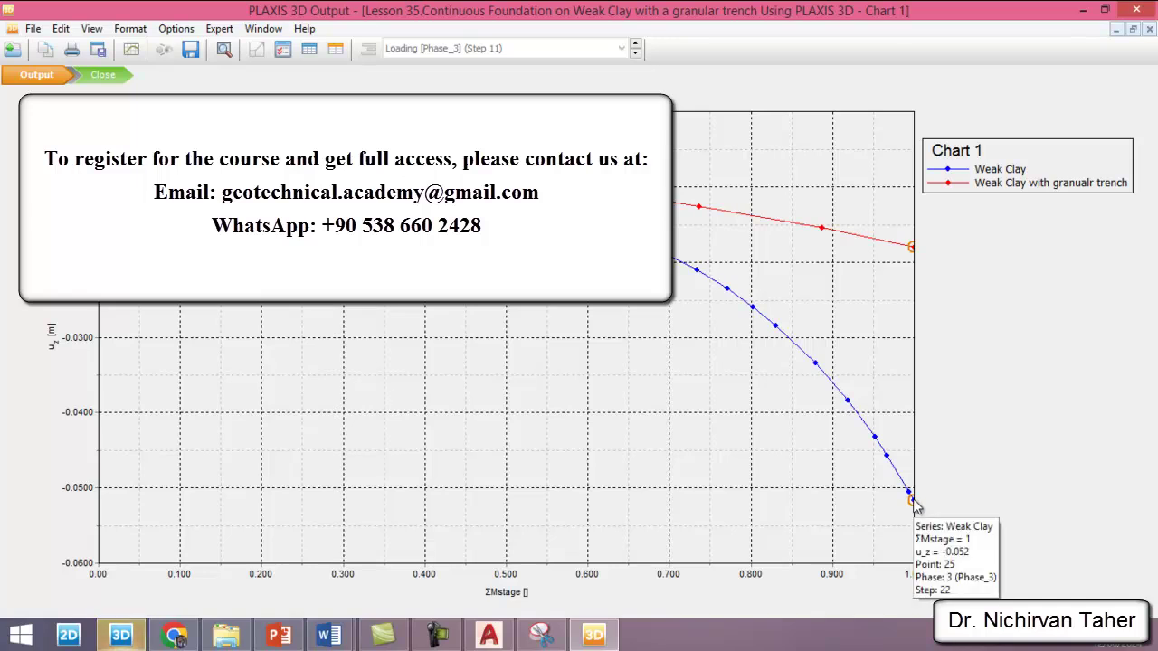
pyautogui.moveTo(915, 254)
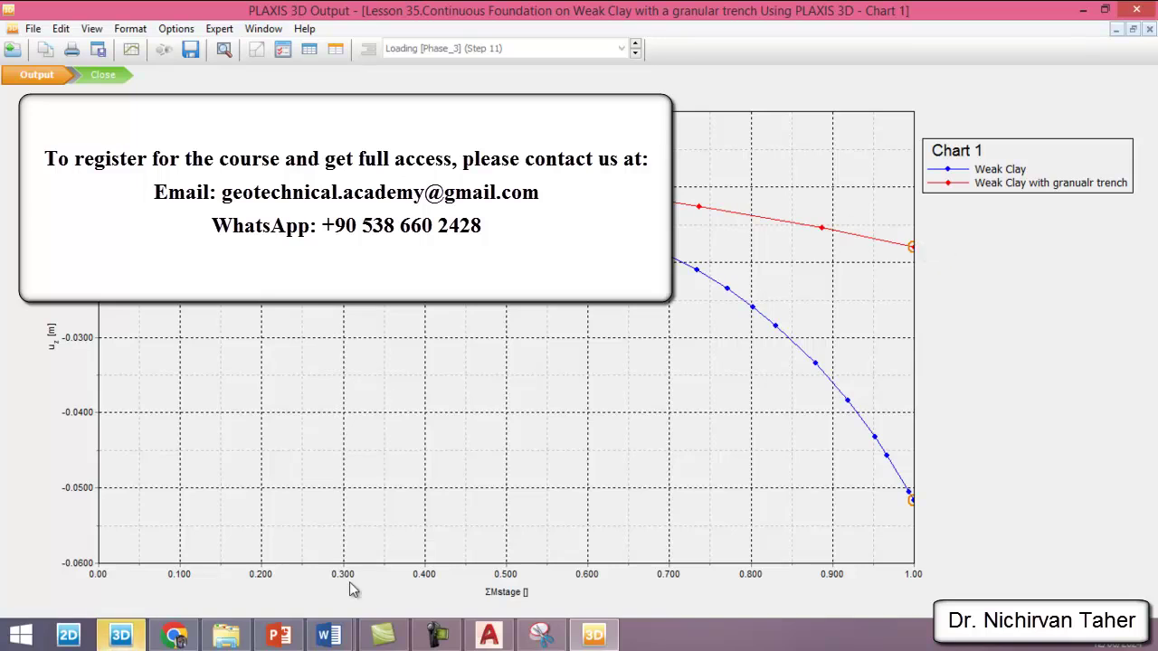
pyautogui.click(280, 637)
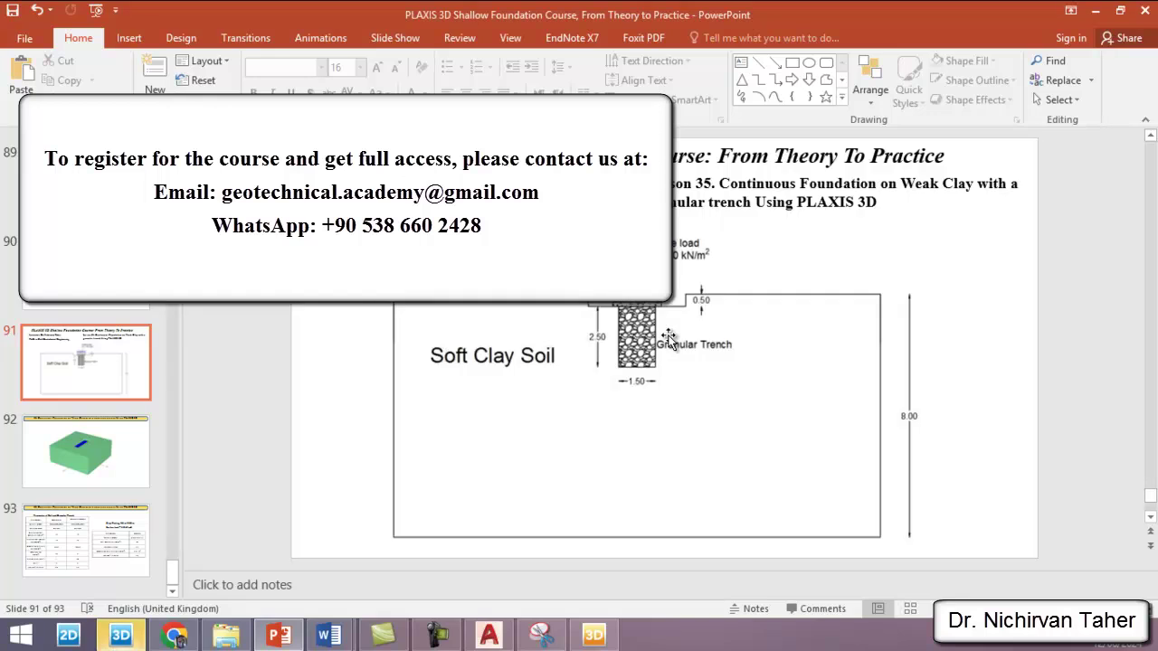